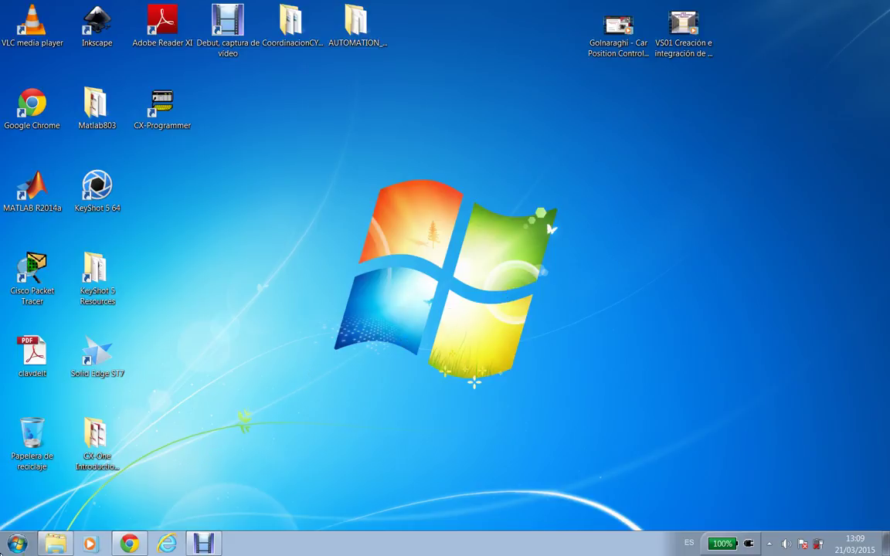
Launch CX-Simulator from the OMRON CX-One program group.
left_click(18, 541)
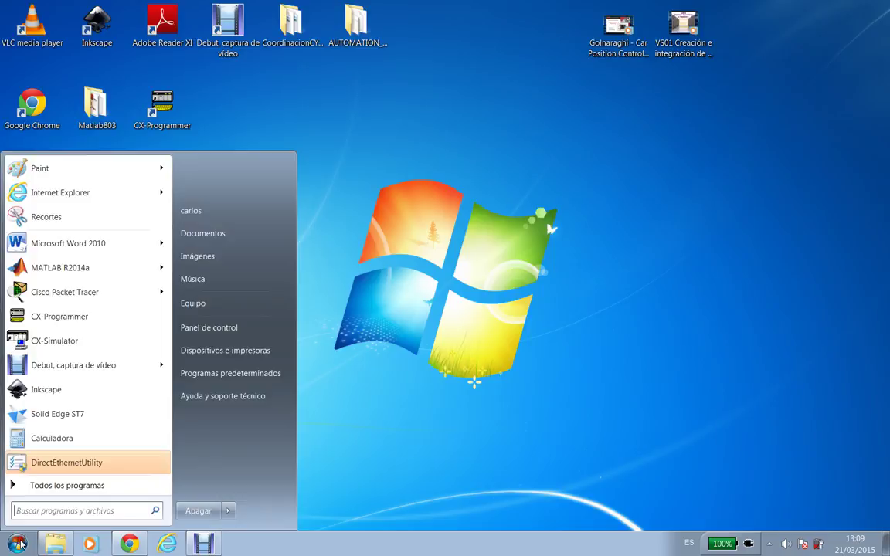
left_click(61, 486)
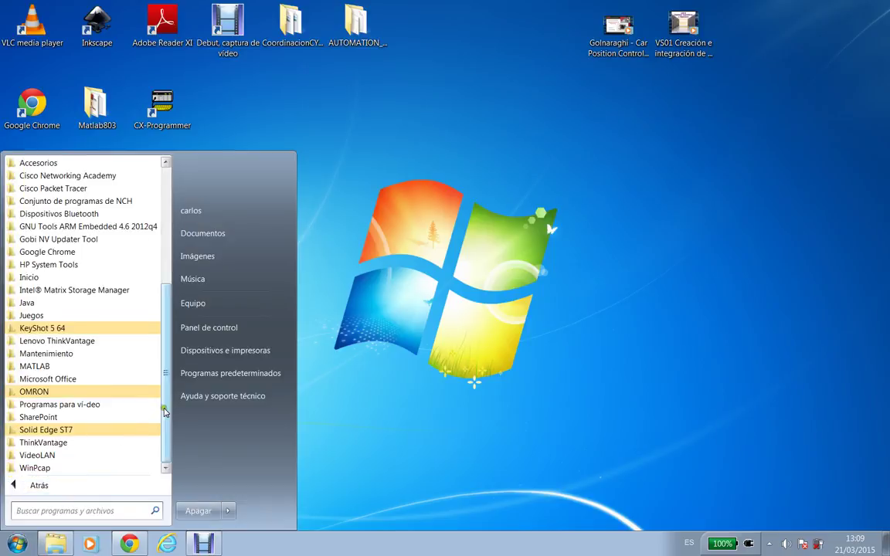
left_click(62, 392)
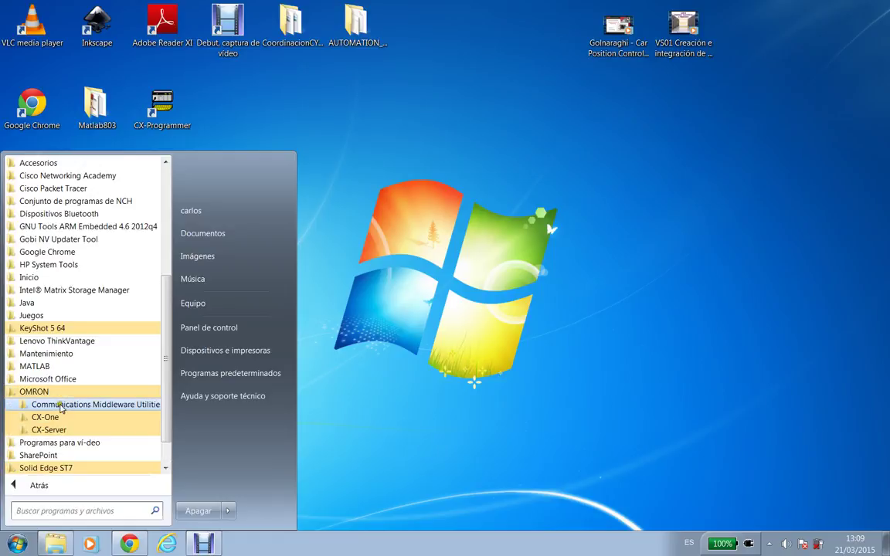
left_click(56, 417)
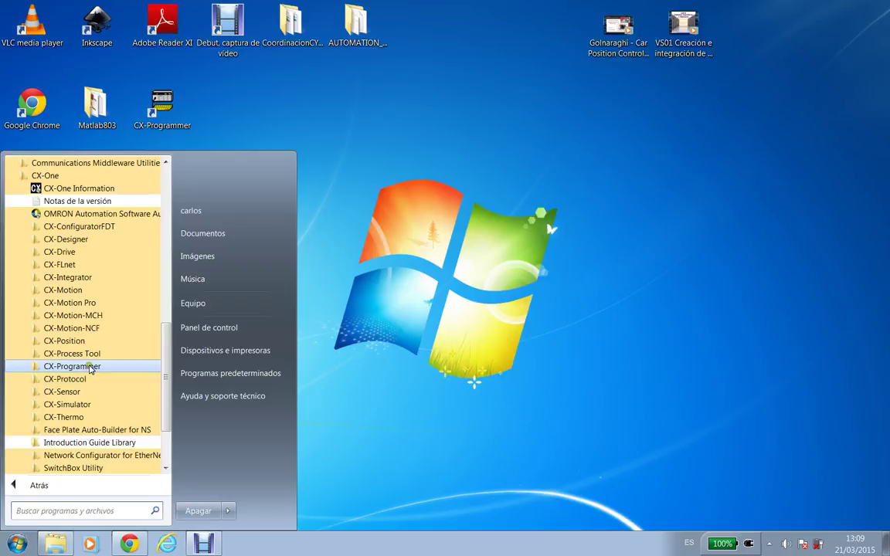
left_click(76, 406)
left_click(75, 418)
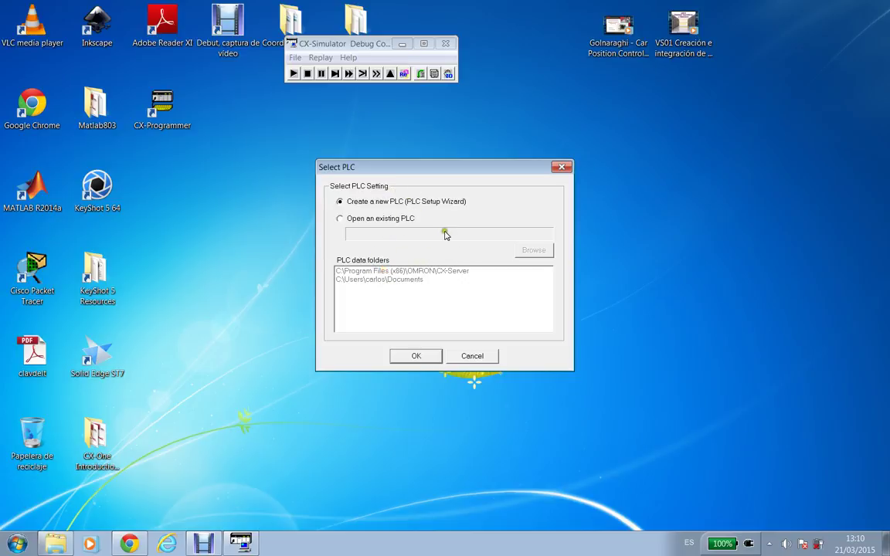
Create a new PLC with the setup wizard, using C:\Program Files (x86)\OMRON\CX-Server as its data folder.
left_click(431, 202)
left_click(412, 357)
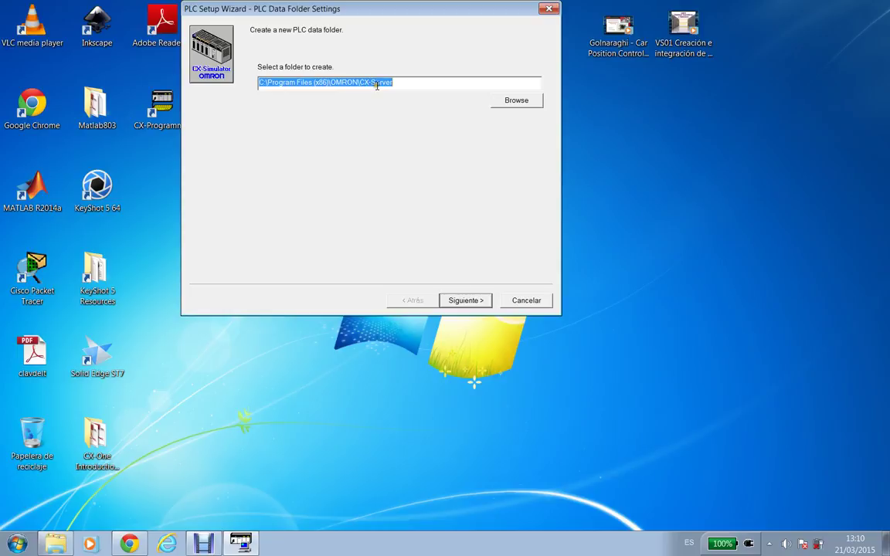
left_click(466, 300)
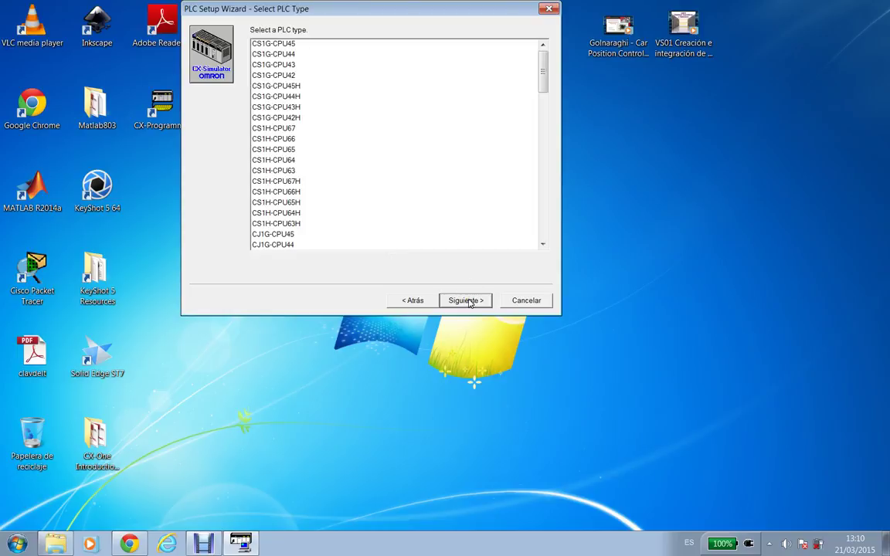
Choose CP1H-XA40DR-A as the simulated PLC type.
left_click_drag(543, 83, 532, 141)
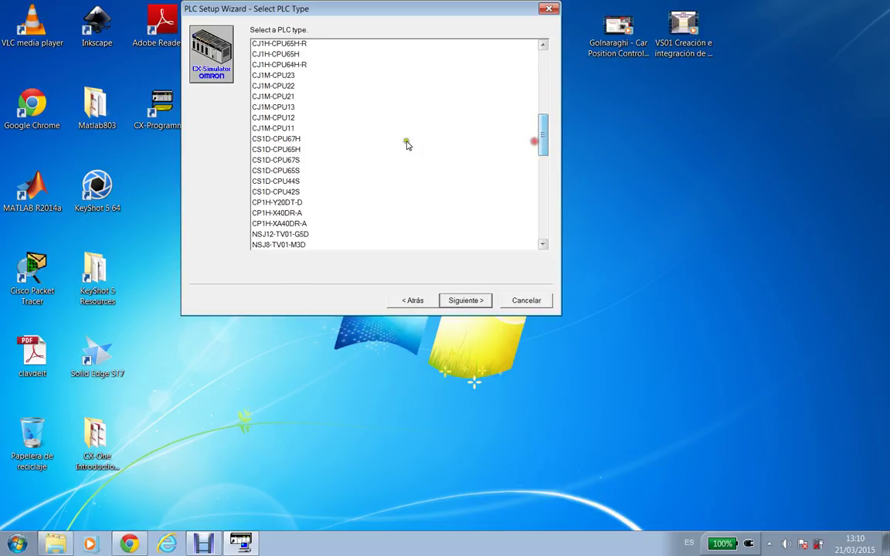
left_click(282, 224)
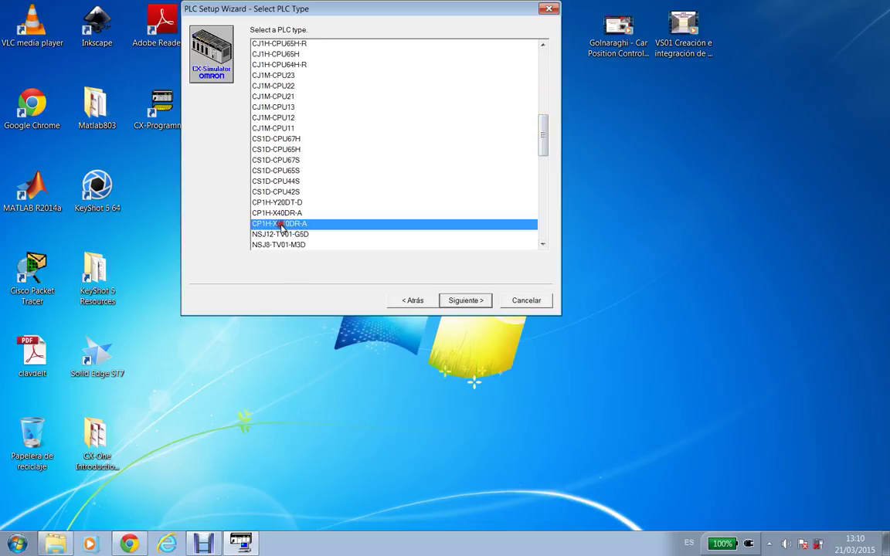
left_click(479, 301)
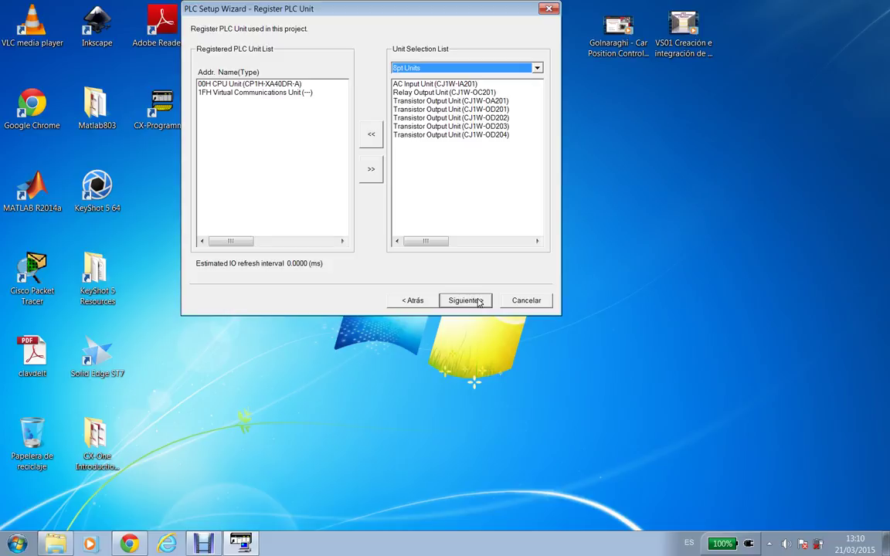
Accept the default registered units, network communications and serial communications settings for the simulated PLC.
left_click(451, 282)
left_click(459, 301)
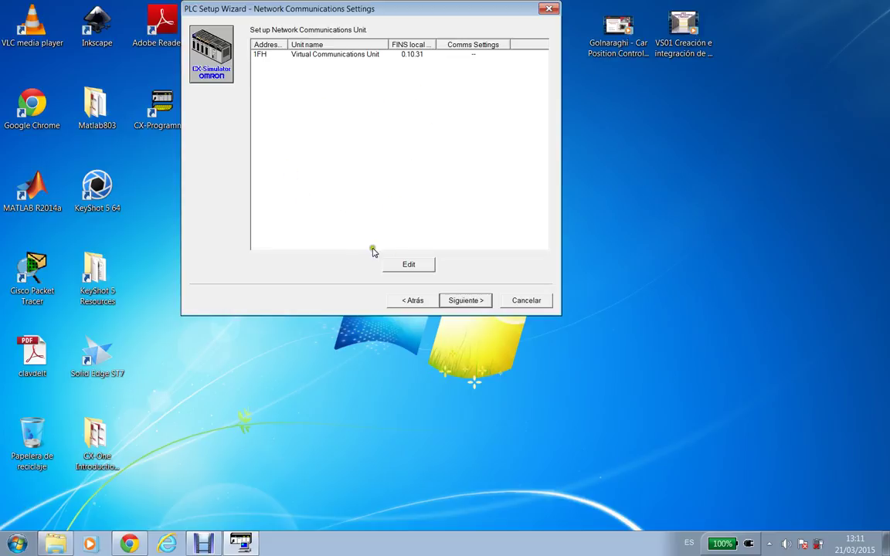
left_click(459, 302)
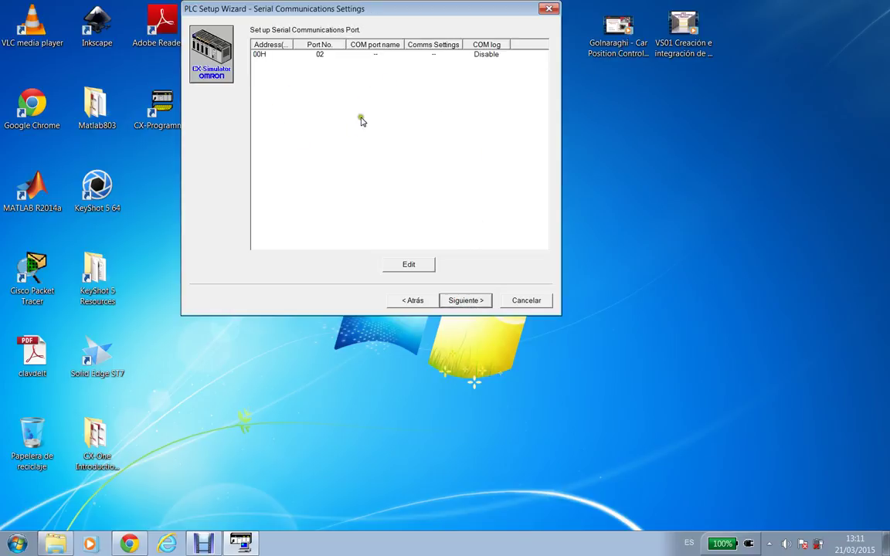
left_click(460, 301)
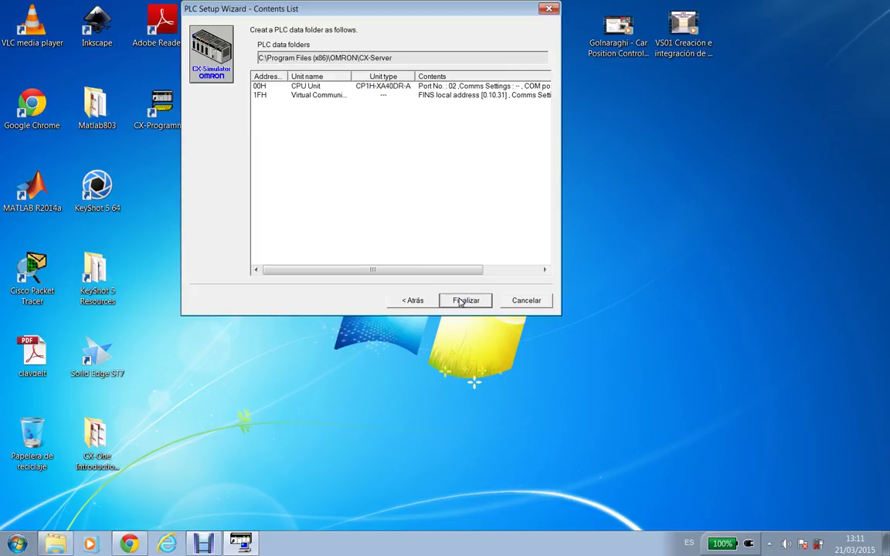
Finish the PLC setup, overwriting the existing data folder, and connect the simulator through Controller Link.
left_click(460, 301)
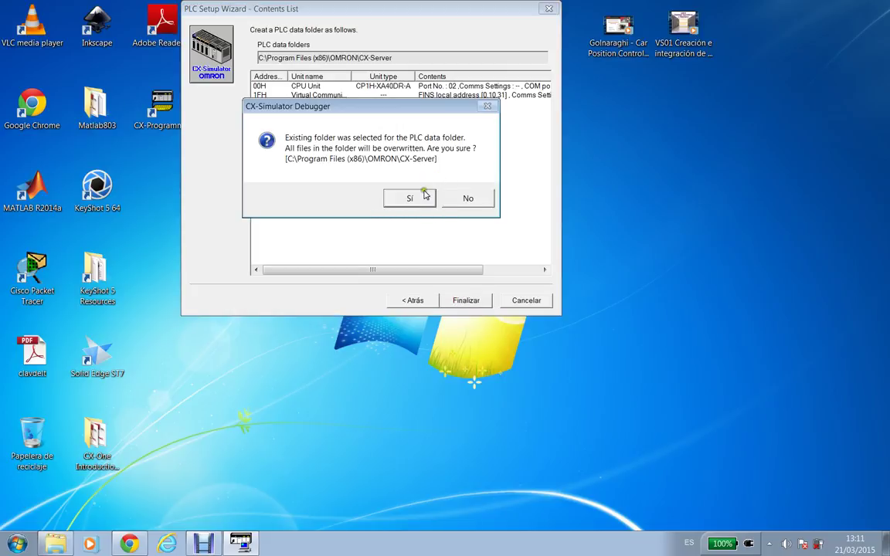
left_click(423, 196)
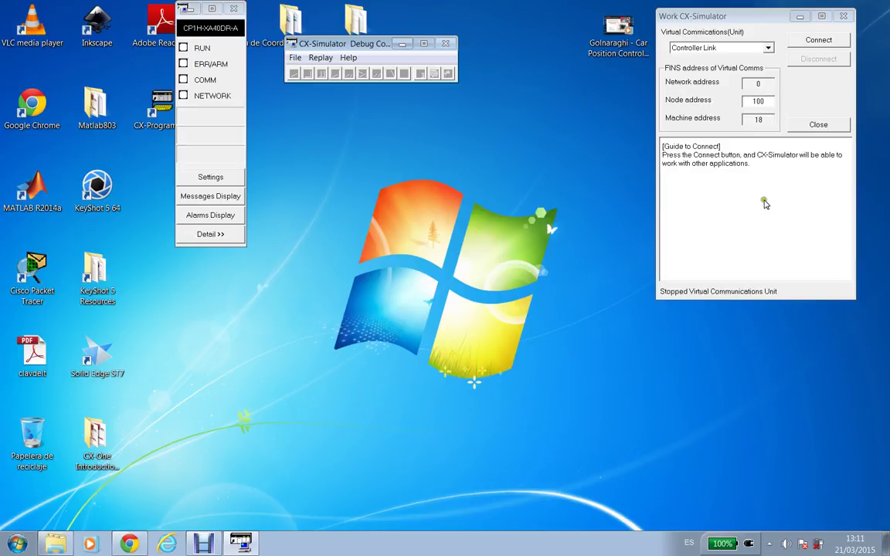
left_click(807, 43)
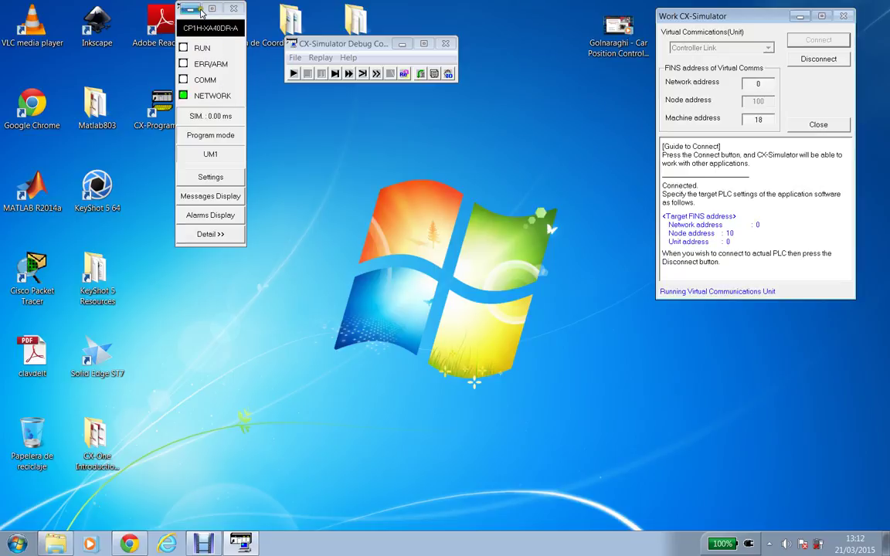
Open CX-Programmer, minimize the simulator windows and start a new project.
double_click(161, 110)
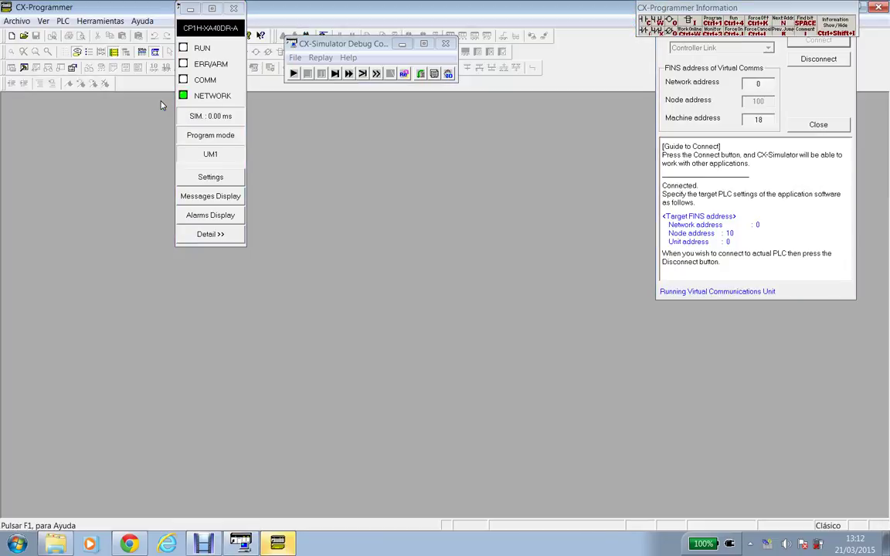
left_click(404, 44)
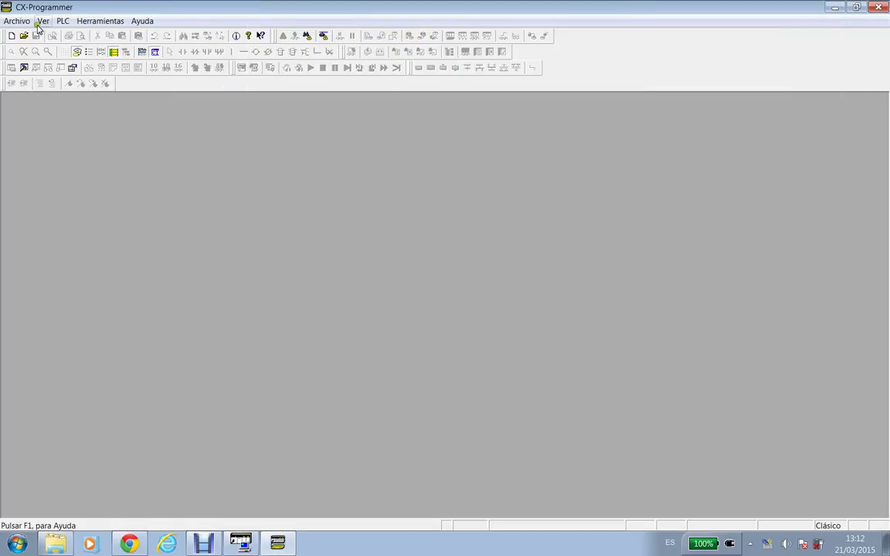
left_click(18, 22)
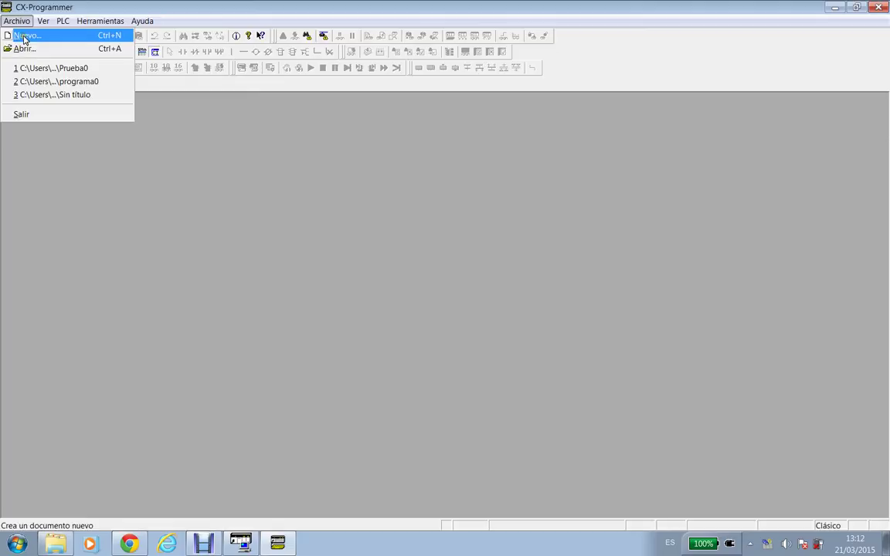
left_click(24, 37)
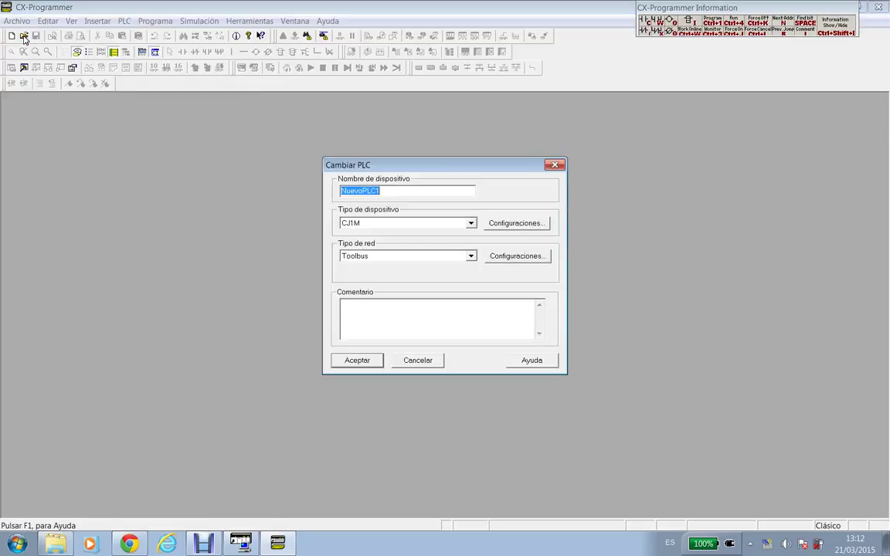
Set the new project's device type to CP1H with CPU type XA.
left_click(470, 222)
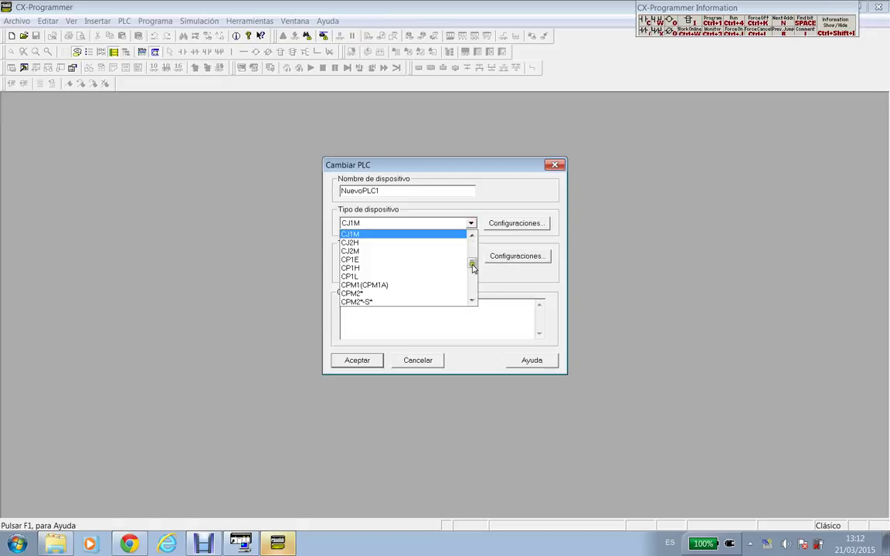
left_click_drag(472, 262, 473, 270)
left_click_drag(472, 278, 473, 269)
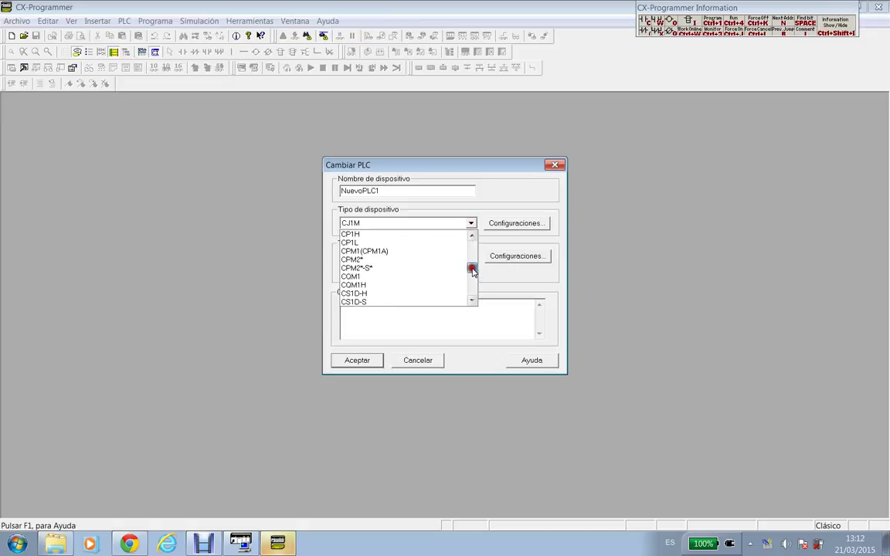
left_click(431, 235)
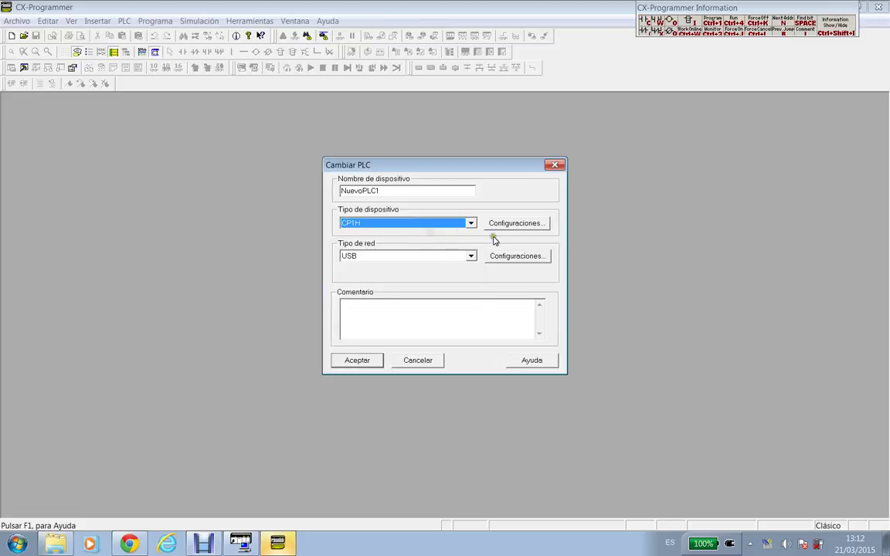
left_click(511, 223)
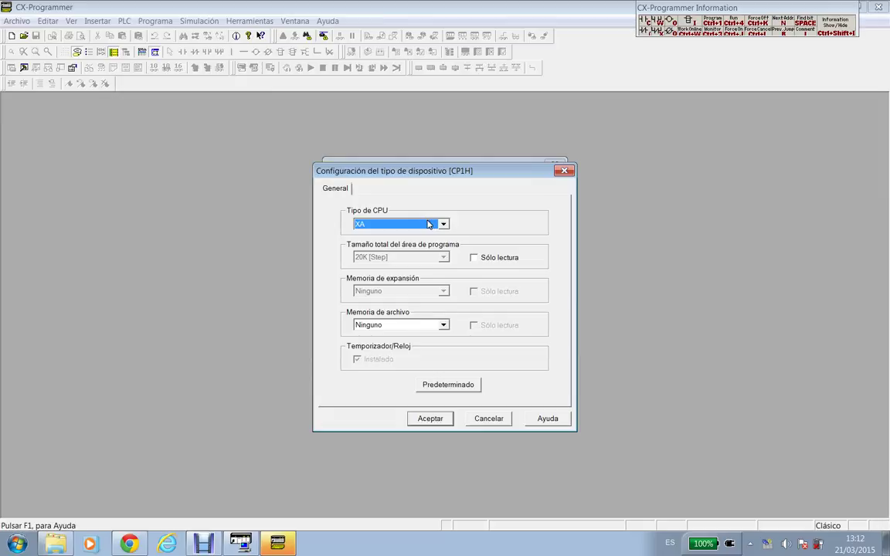
left_click(429, 224)
left_click(430, 244)
left_click(437, 420)
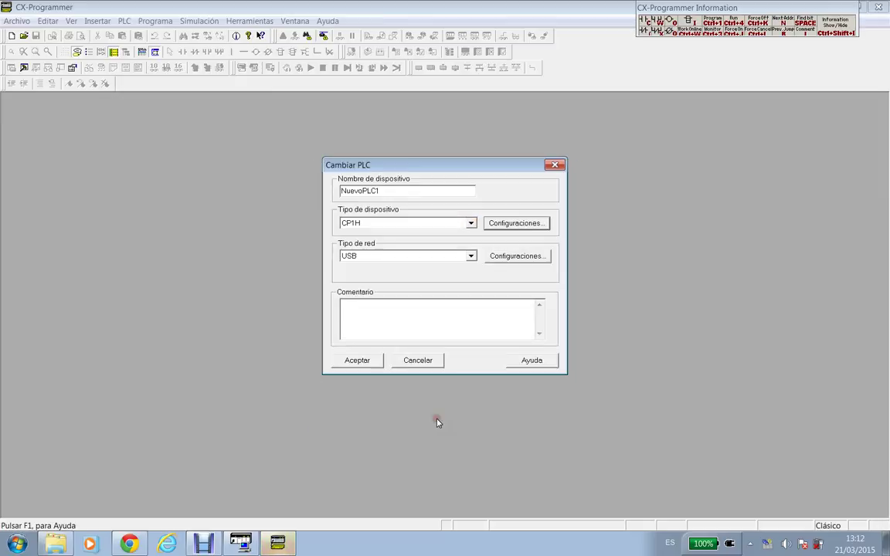
Set the network type to Controller Link with destination FINS node 10, and create the project.
left_click(465, 257)
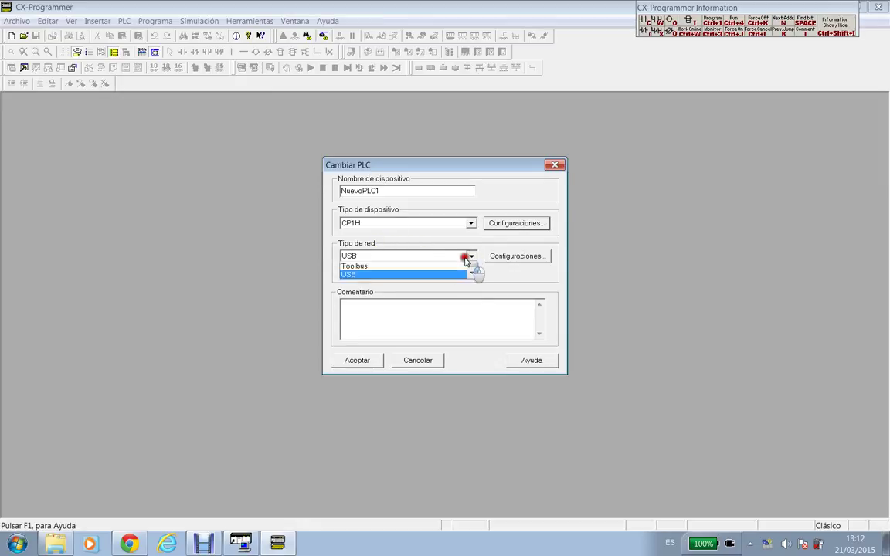
scroll(469, 271, "up", 3)
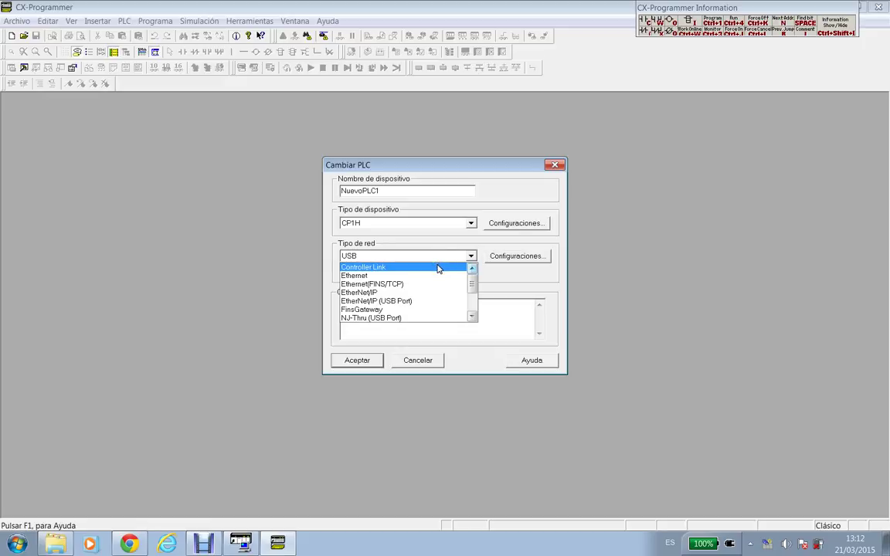
left_click(437, 266)
left_click(500, 258)
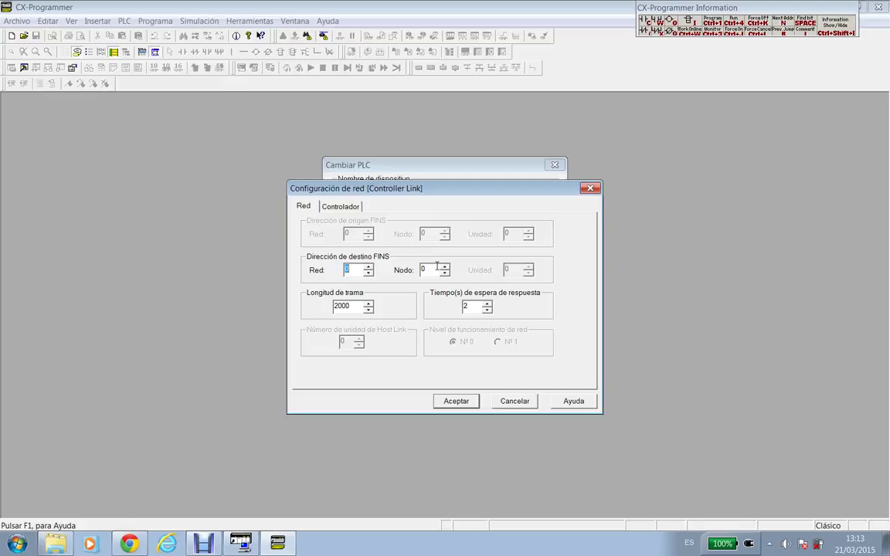
left_click(434, 269)
left_click(451, 403)
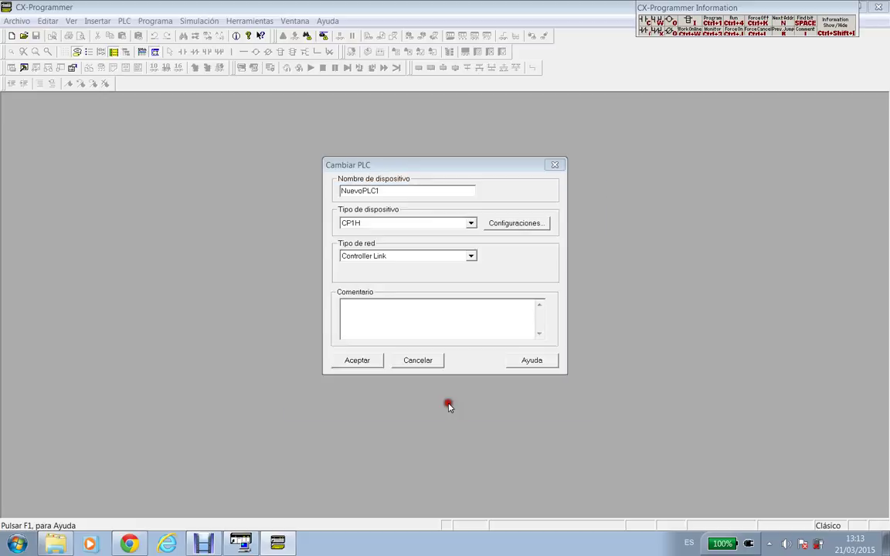
left_click(370, 360)
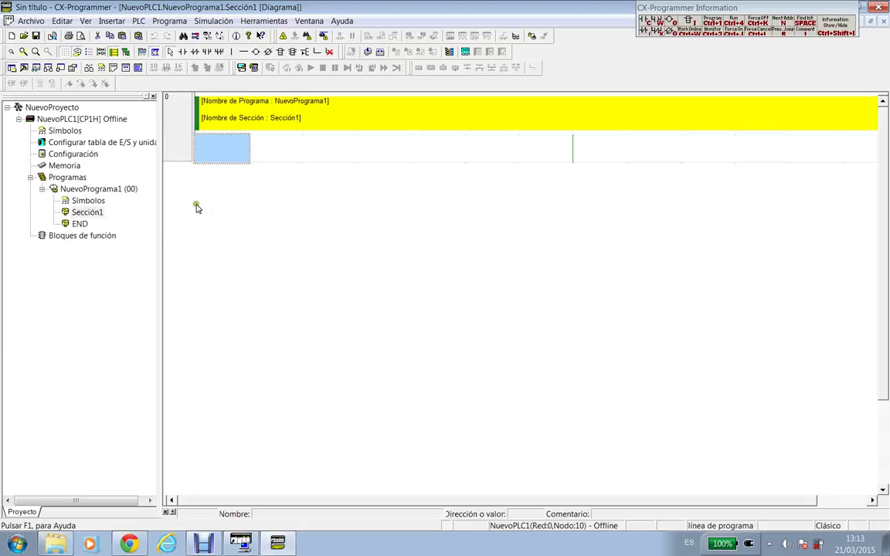
Start working online with the simulated PLC.
left_click(284, 36)
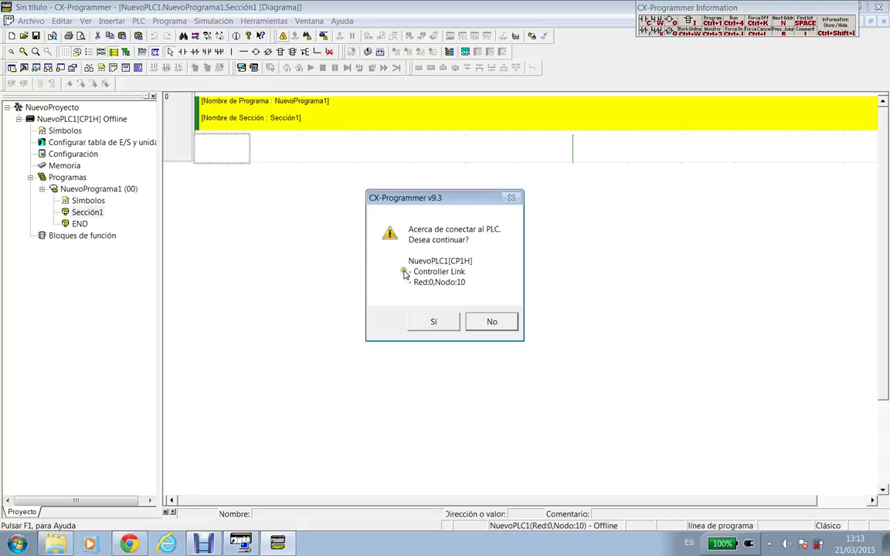